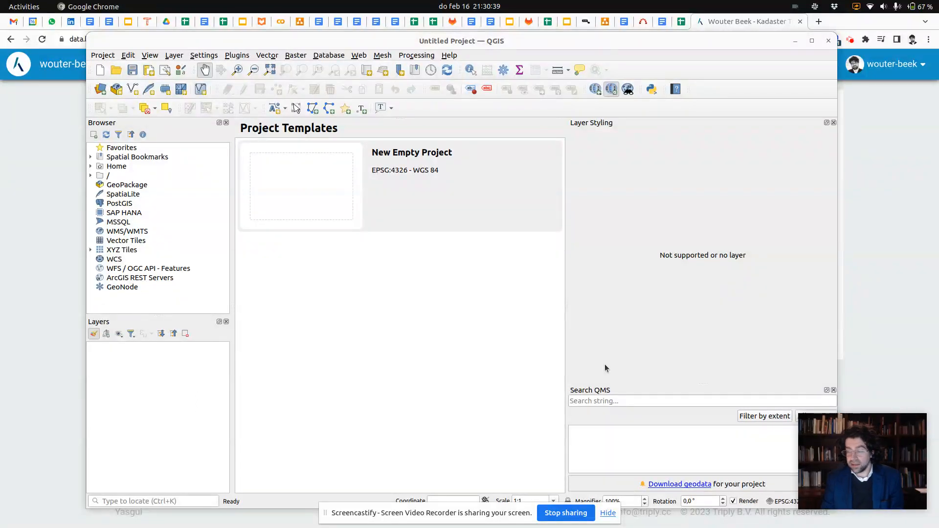
# Step: Switch to the Kadaster data site in Chrome and begin a new query named qgis on the dst / kkg dataset
pyautogui.click(39, 293)
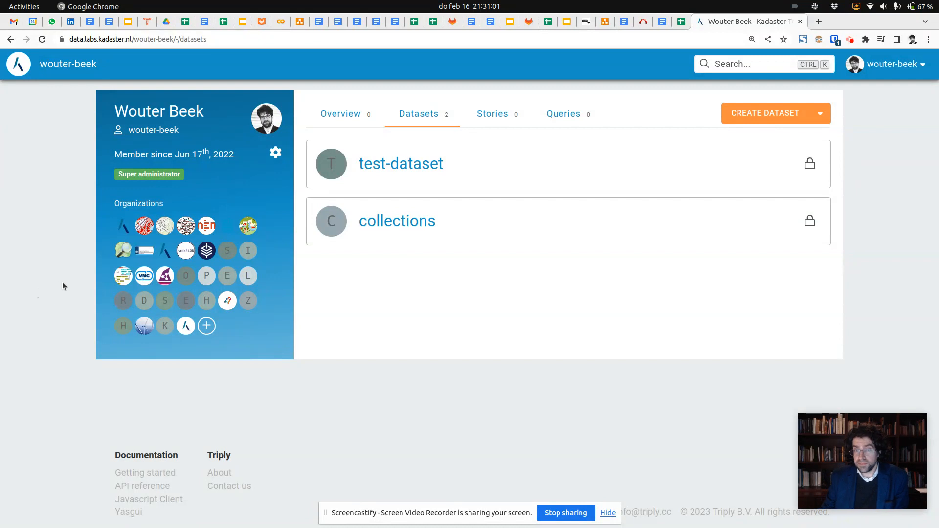
pyautogui.click(820, 114)
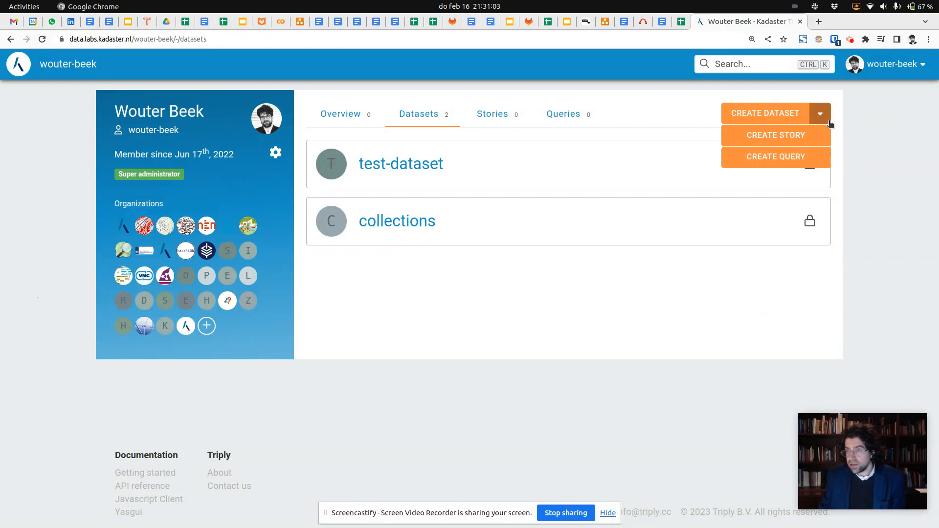
pyautogui.click(789, 160)
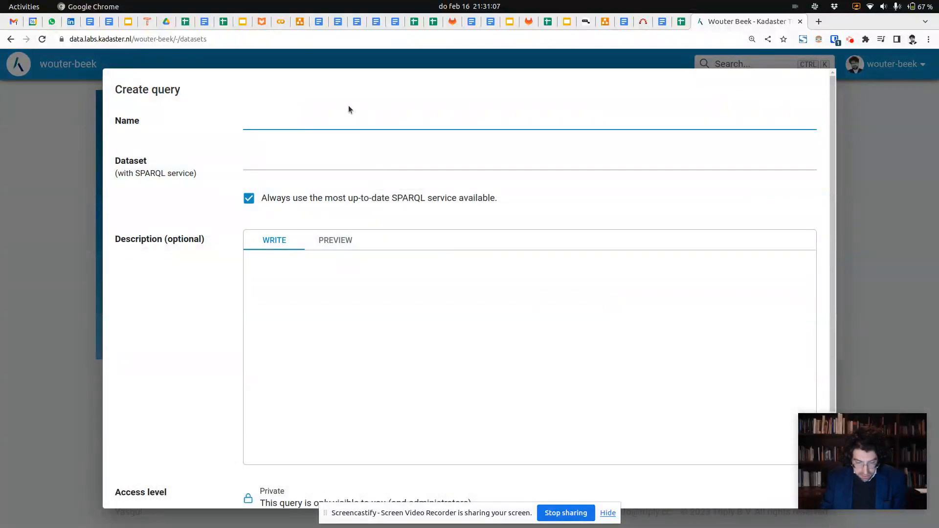
pyautogui.write('qgis')
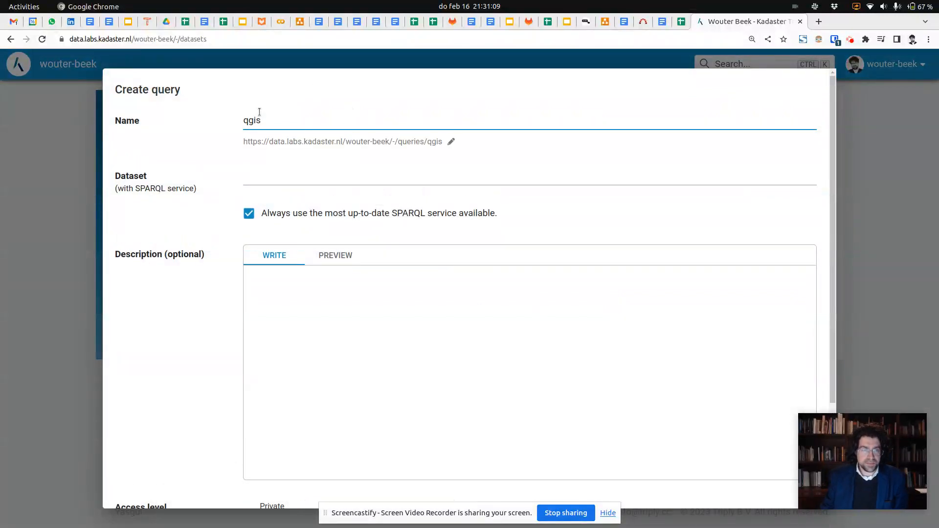
pyautogui.click(301, 178)
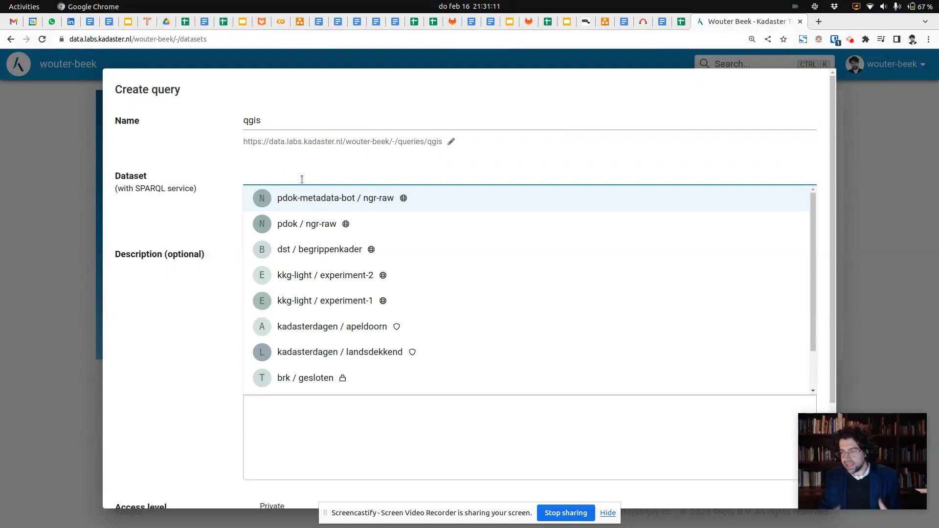
pyautogui.write('kkg')
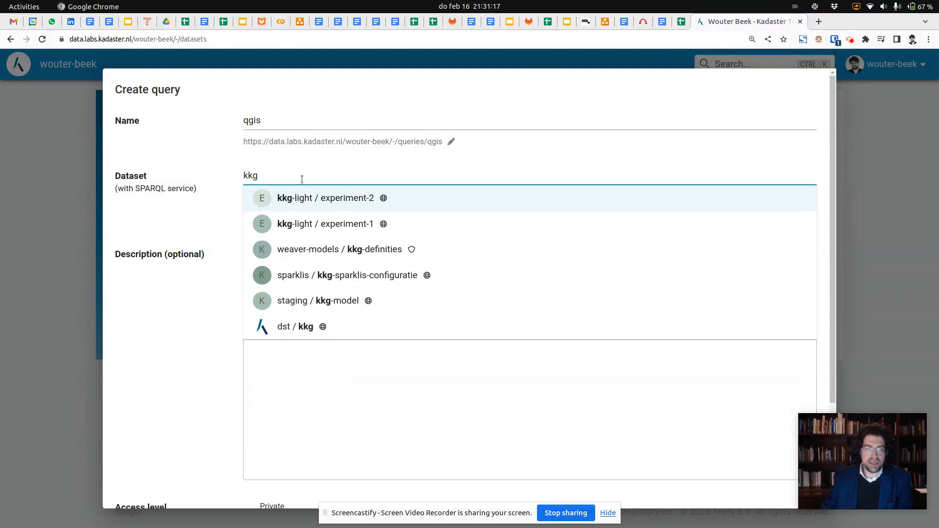
pyautogui.click(287, 328)
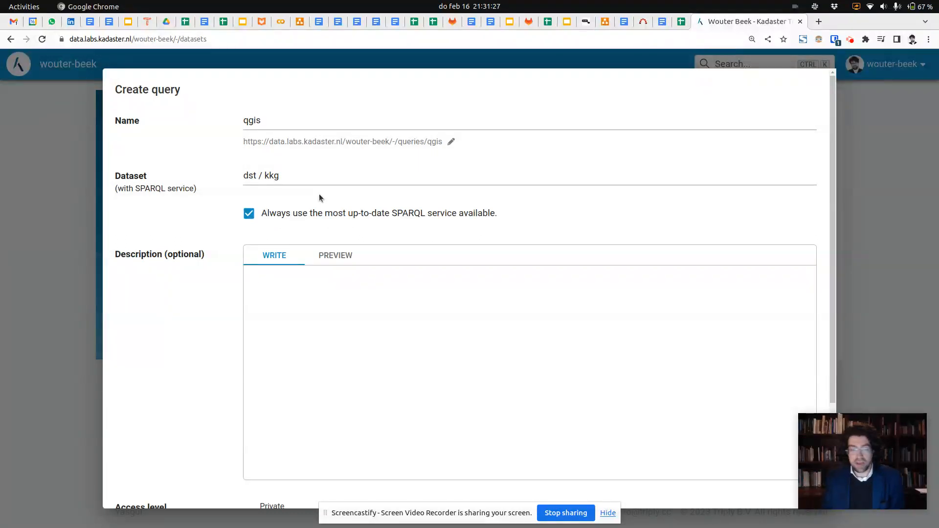
# Step: Set the query's access level to Public and create the query
pyautogui.scroll(-3, 319, 194)
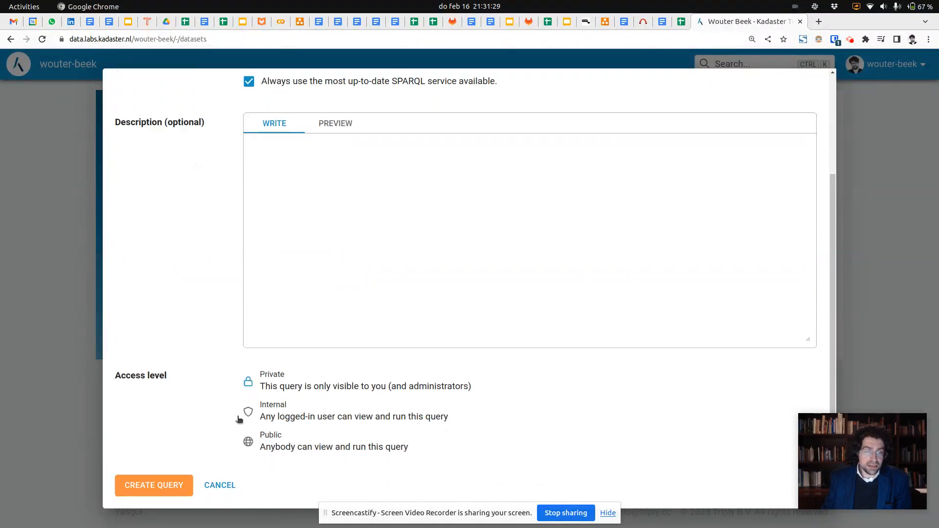
pyautogui.click(296, 448)
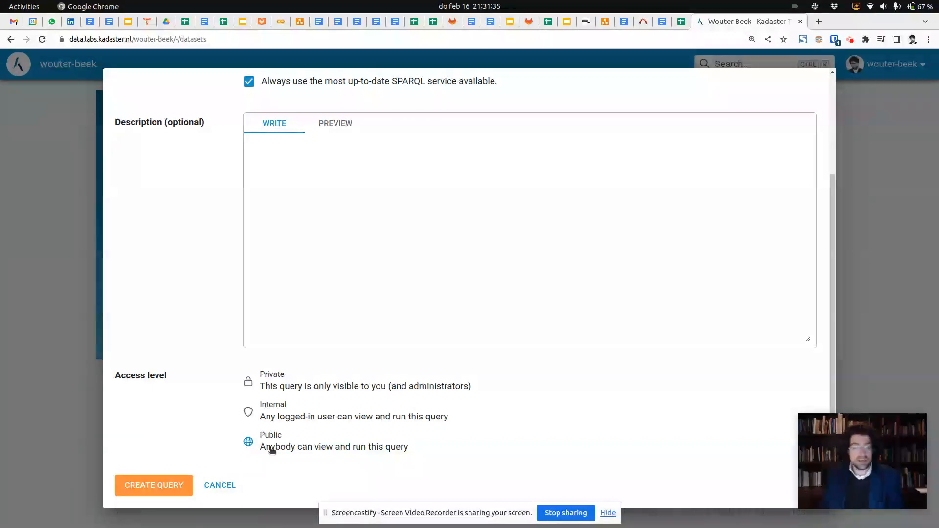
pyautogui.click(178, 486)
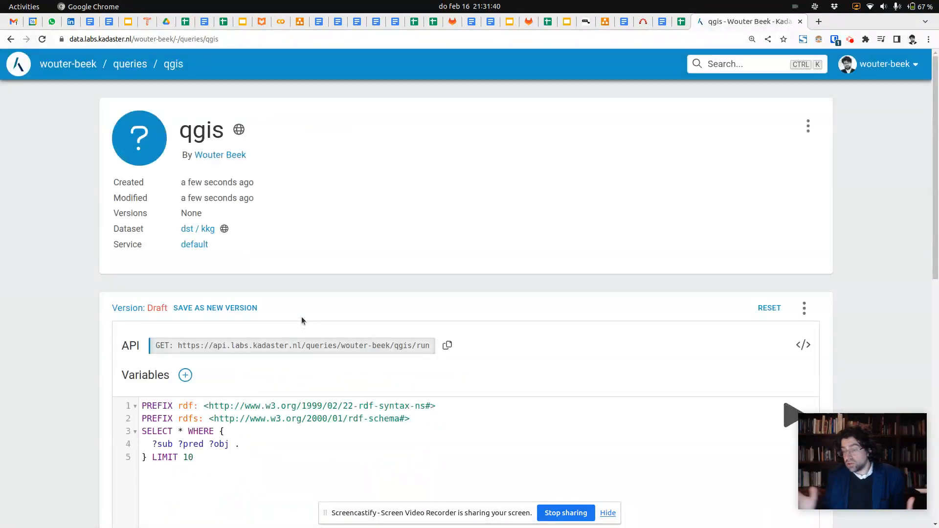
# Step: Replace the default query with one selecting every geo:asWKT value: select * { [] geo:asWKT ?wkt. }
pyautogui.scroll(-1, 301, 321)
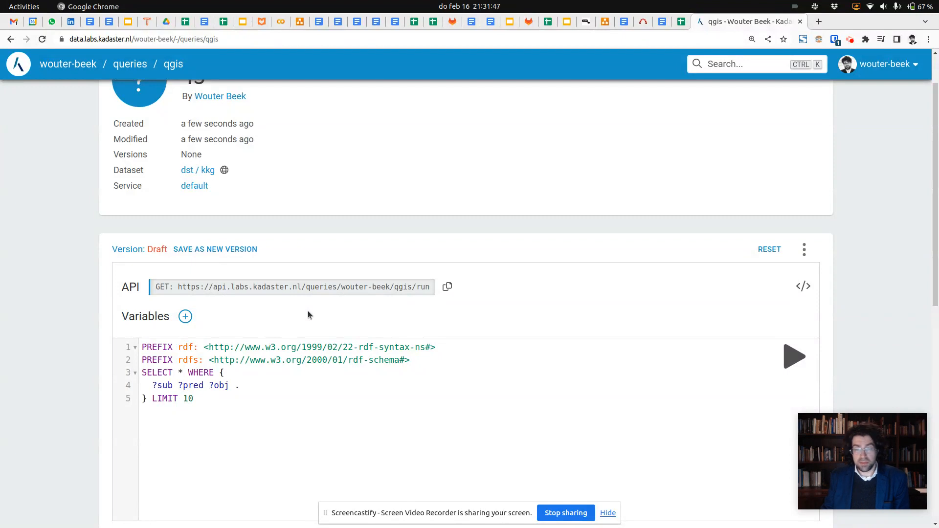
pyautogui.scroll(-1, 308, 315)
pyautogui.moveTo(143, 288); pyautogui.dragTo(309, 392)
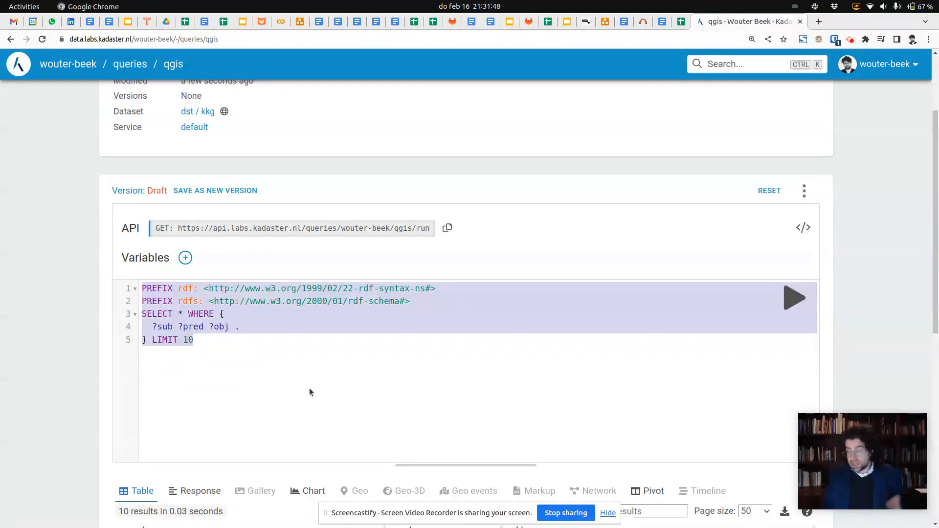
pyautogui.write('select * {')
pyautogui.press('Return')
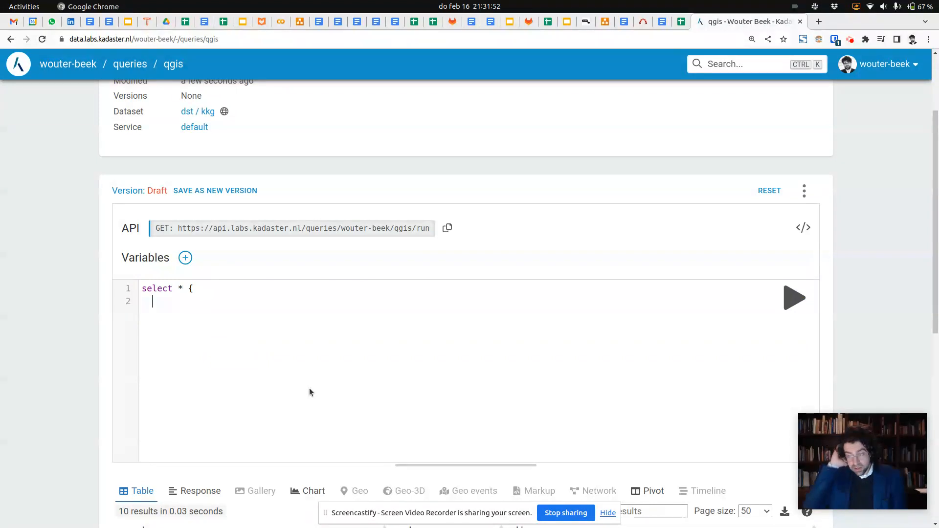
pyautogui.write('[] ge')
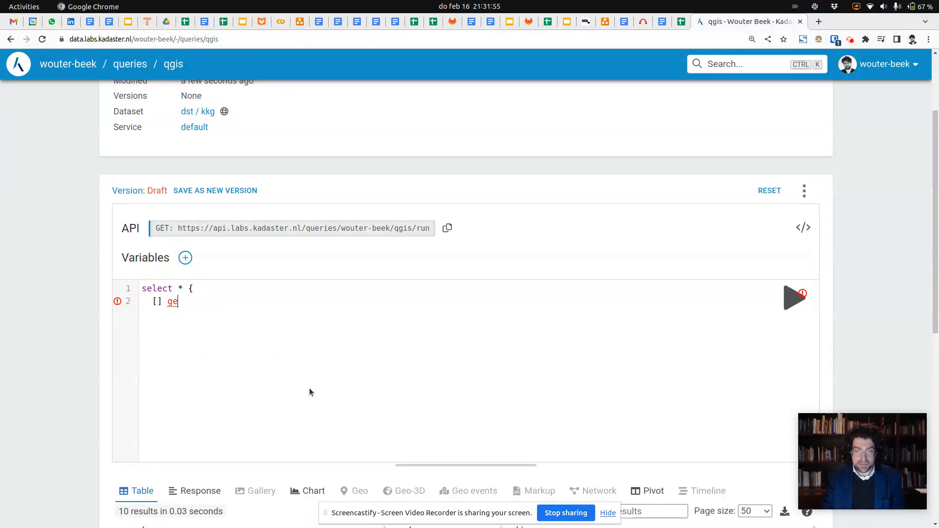
pyautogui.write('o:asWKT')
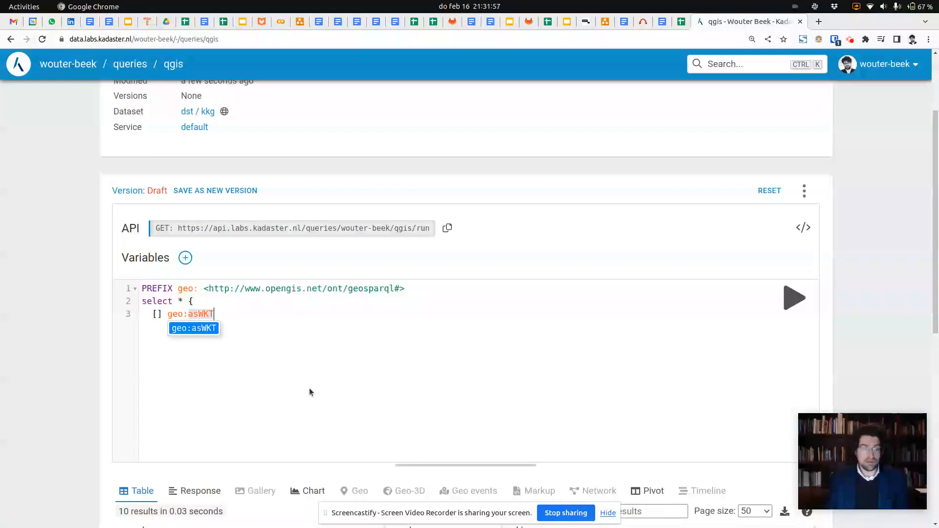
pyautogui.press('Return')
pyautogui.write('?wl')
pyautogui.press('BackSpace')
pyautogui.write('kt.')
pyautogui.press('Return')
pyautogui.write('}')
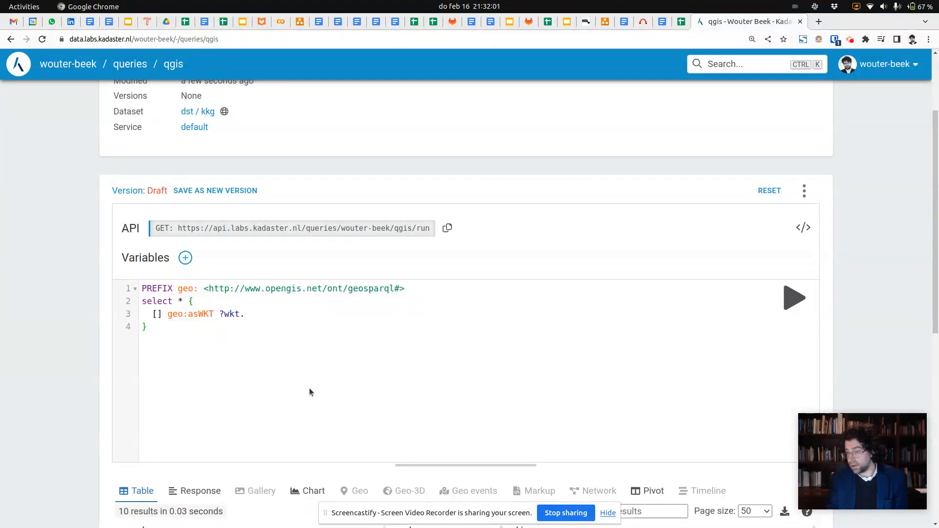
# Step: Add a line break after the query and rewrite the PREFIX keyword in lowercase as prefix
pyautogui.press('Return')
pyautogui.press('Up')
pyautogui.press('Up')
pyautogui.press('Up')
pyautogui.press('Up')
pyautogui.press('Delete')
pyautogui.press('Delete')
pyautogui.press('Delete')
pyautogui.press('Delete')
pyautogui.press('Delete')
pyautogui.press('Delete')
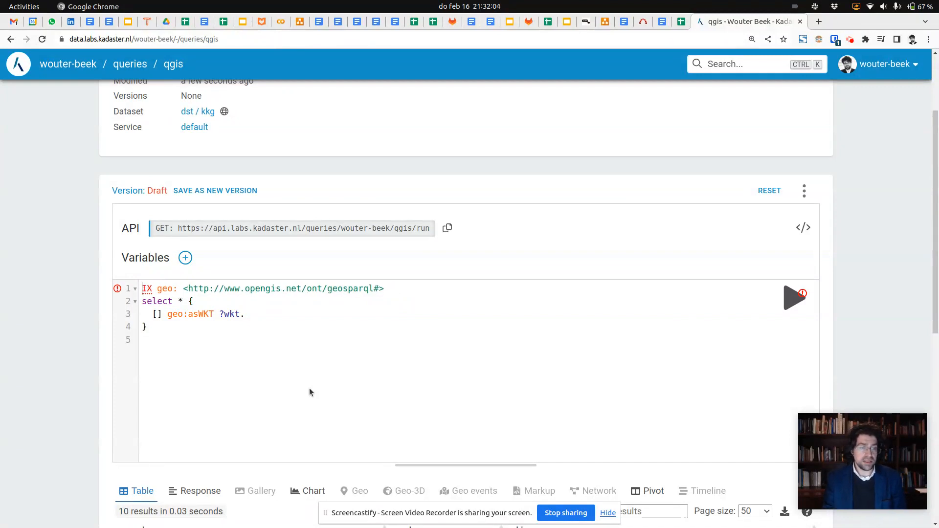
pyautogui.write('prefix')
pyautogui.press('Down')
pyautogui.press('Down')
pyautogui.press('Down')
pyautogui.press('Down')
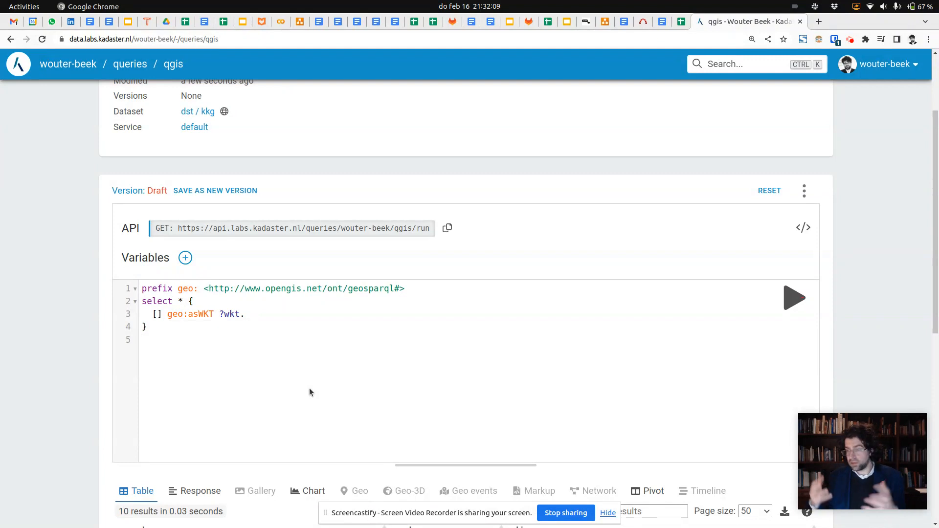
# Step: Run the query, look over the resulting table and save the query as a new version
pyautogui.click(803, 295)
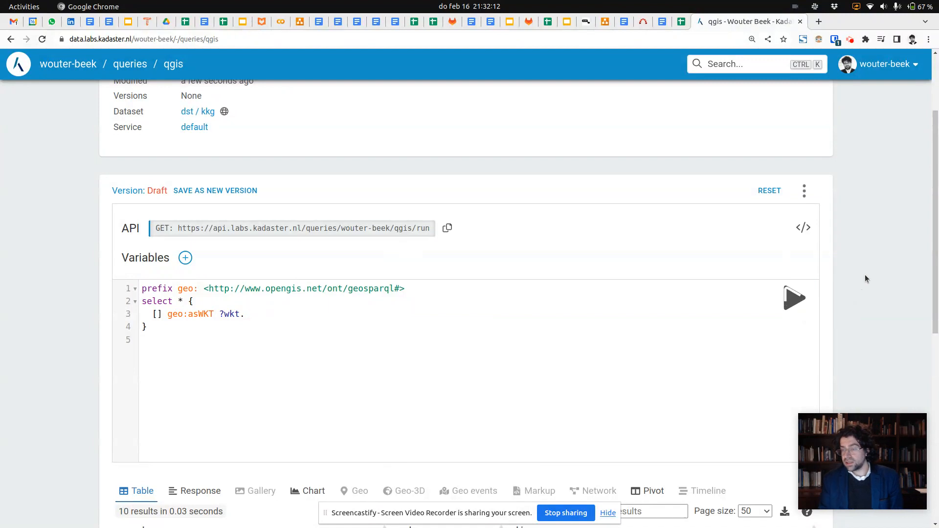
pyautogui.scroll(-2, 865, 278)
pyautogui.scroll(-1, 865, 279)
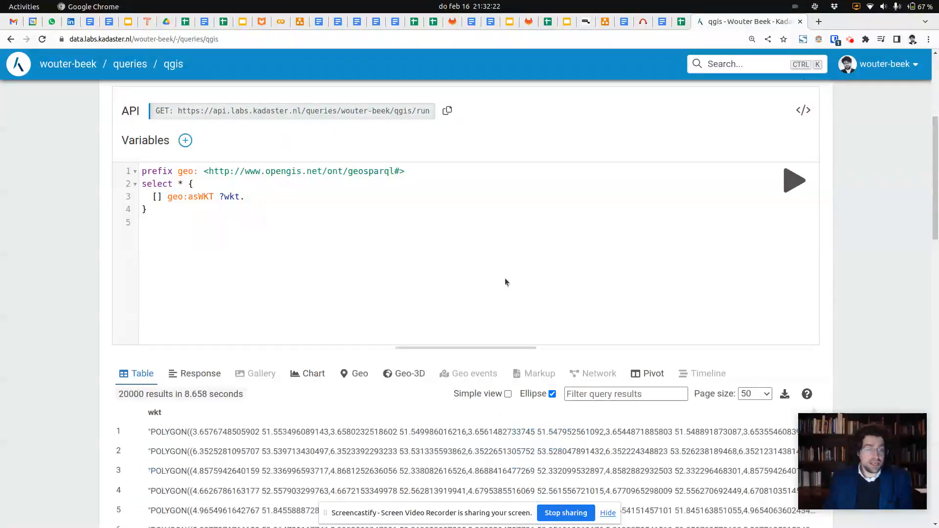
pyautogui.scroll(-3, 157, 360)
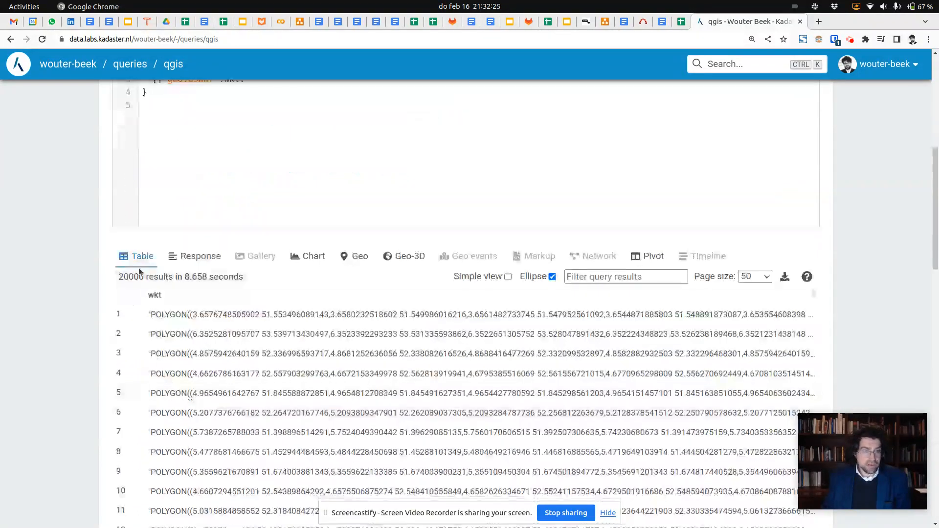
pyautogui.scroll(4, 258, 270)
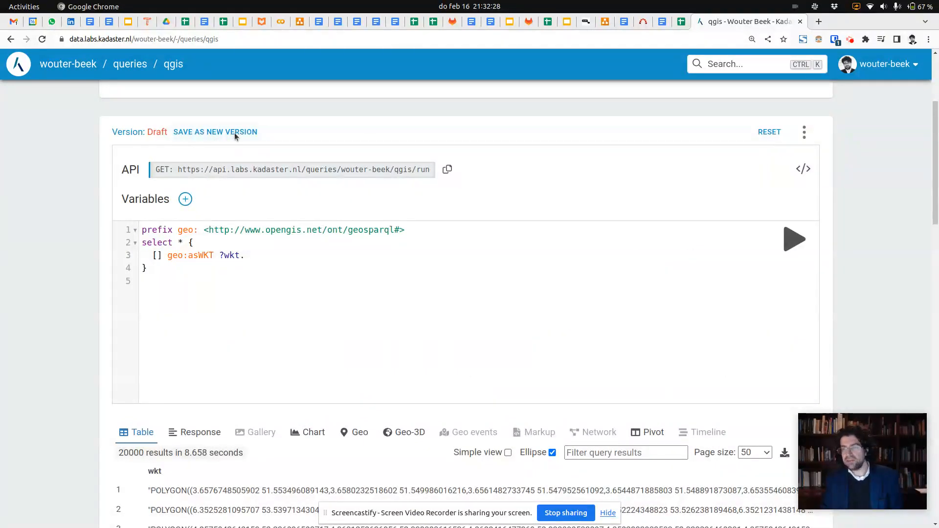
pyautogui.click(234, 132)
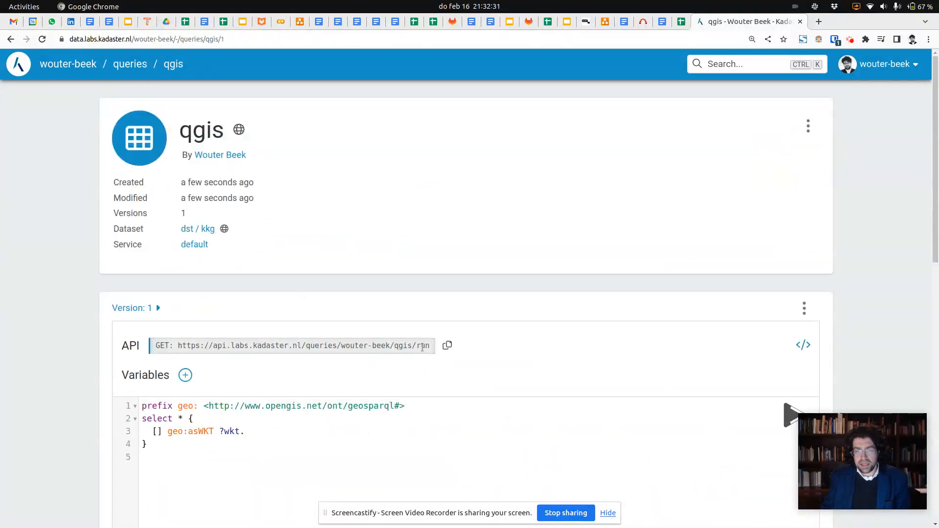
# Step: Copy the query's API URL and open it in a new browser tab with .csv appended to download the results
pyautogui.click(447, 346)
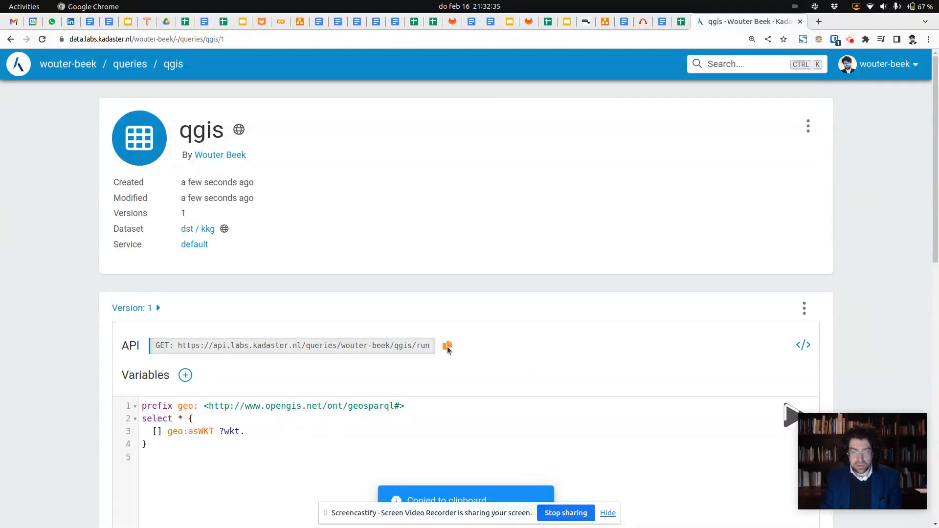
pyautogui.hotkey('ctrl', 't')
pyautogui.hotkey('ctrl', 'v')
pyautogui.write('.csv')
pyautogui.hotkey('shift', 'Left')
pyautogui.hotkey('shift', 'Left')
pyautogui.hotkey('shift', 'Left')
pyautogui.hotkey('shift', 'Left')
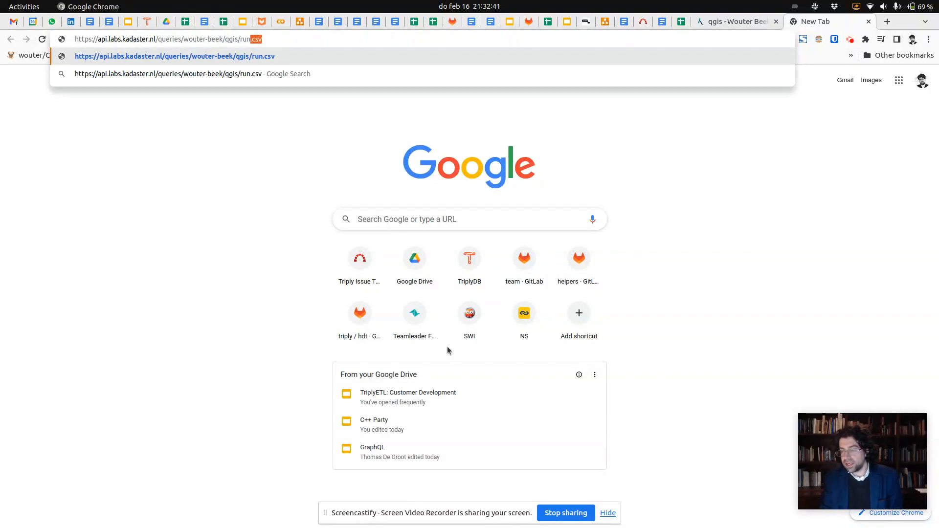
pyautogui.press('Return')
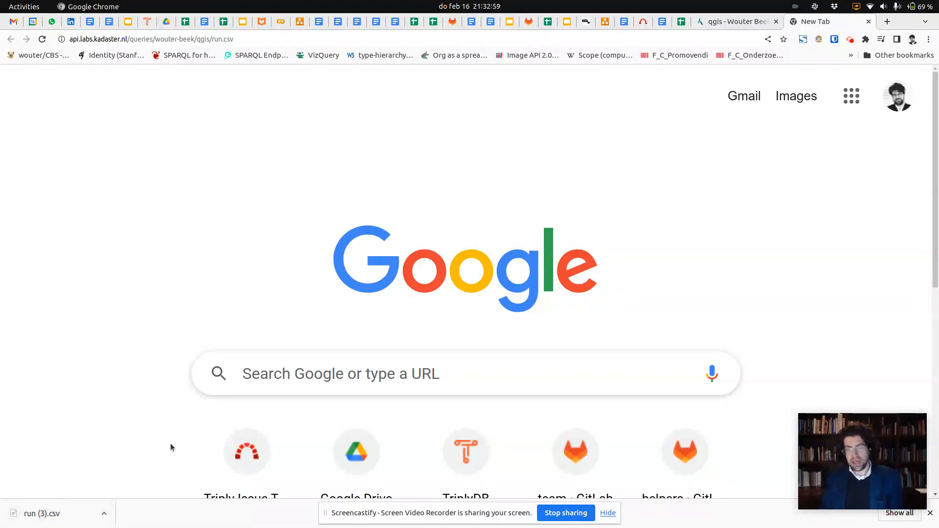
# Step: Switch to QGIS and choose run (3).csv from Downloads as the source of a new delimited text layer
pyautogui.hotkey('alt', 'Tab')
pyautogui.hotkey('alt', 'Tab')
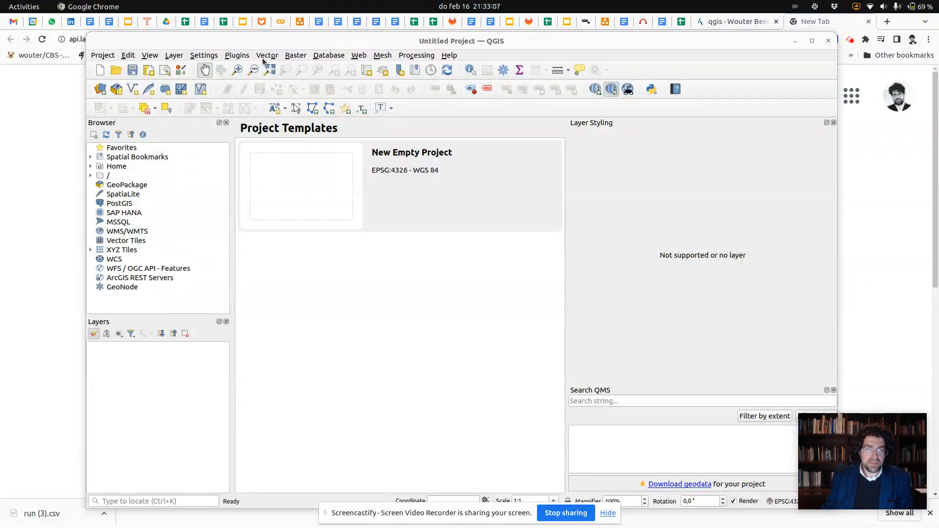
pyautogui.click(216, 57)
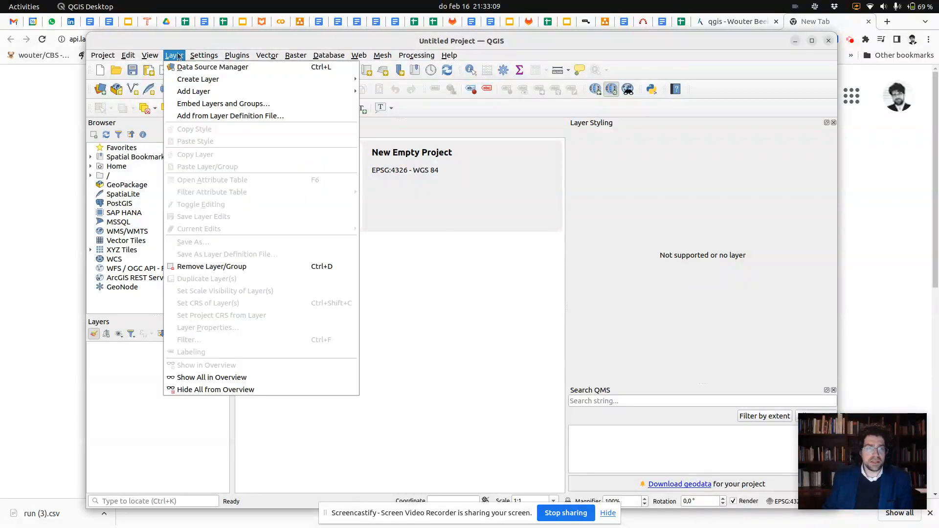
pyautogui.moveTo(322, 94)
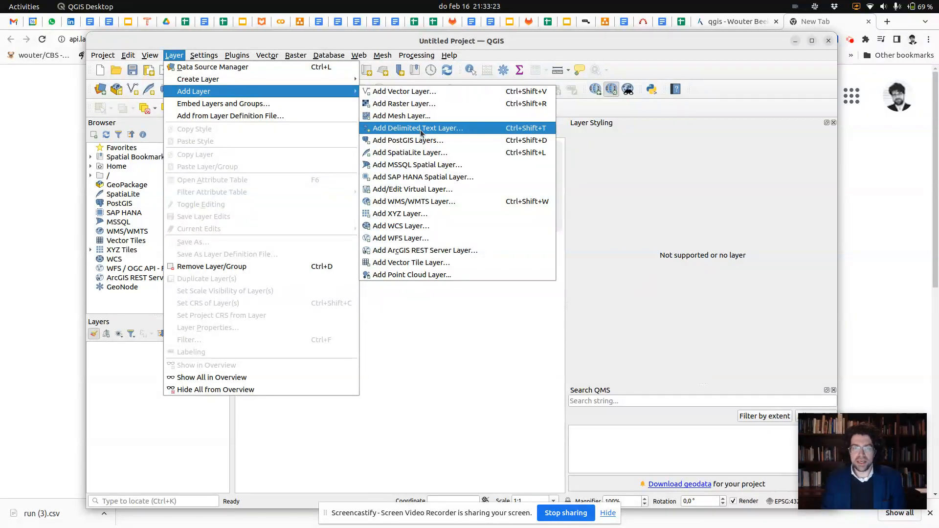
pyautogui.click(448, 128)
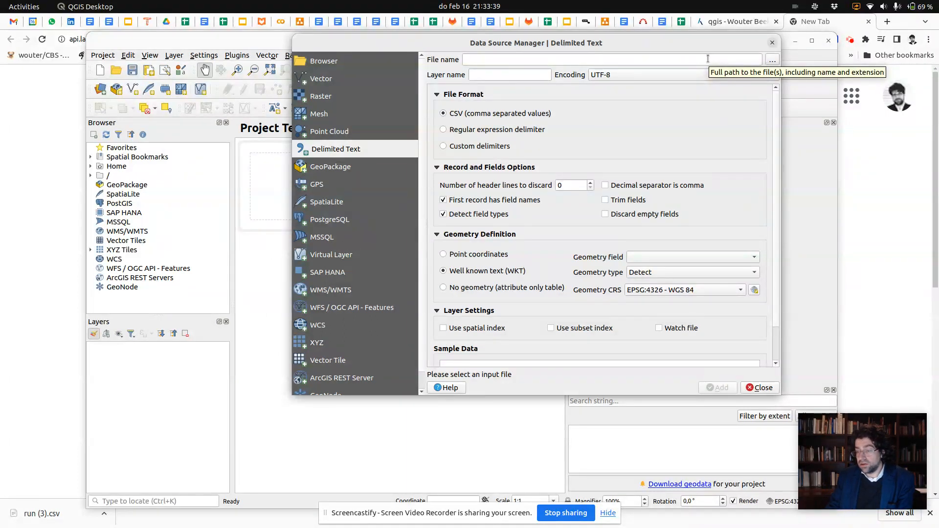
pyautogui.click(772, 60)
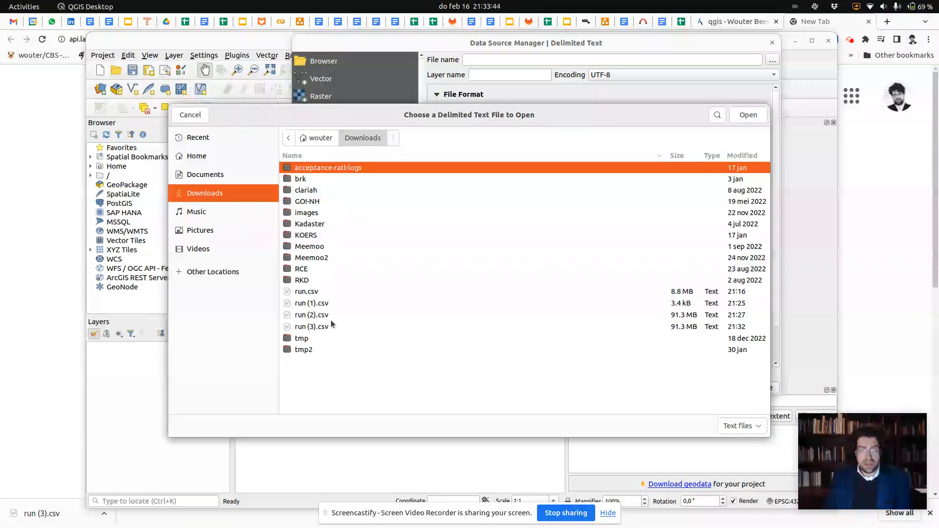
pyautogui.doubleClick(312, 326)
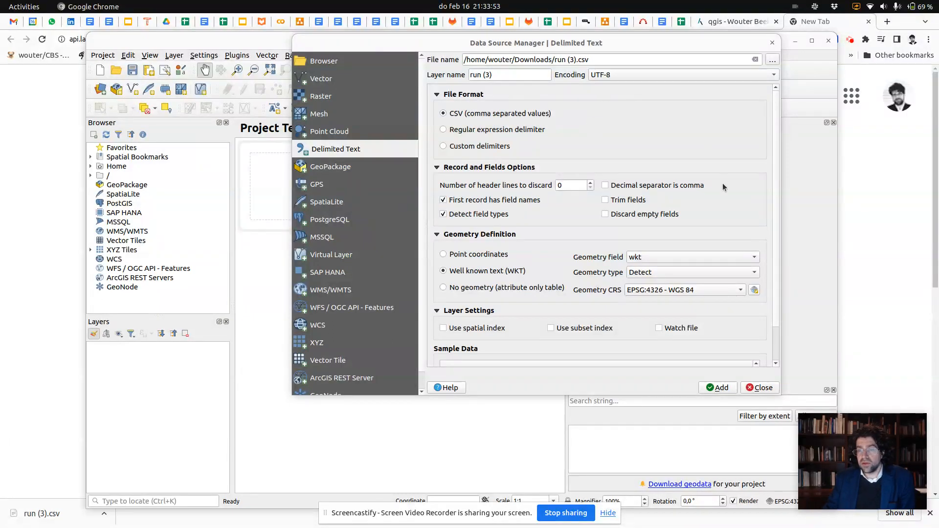
# Step: Add the delimited text layer to the project, close the Data Source Manager and maximize the QGIS window
pyautogui.scroll(-2, 592, 249)
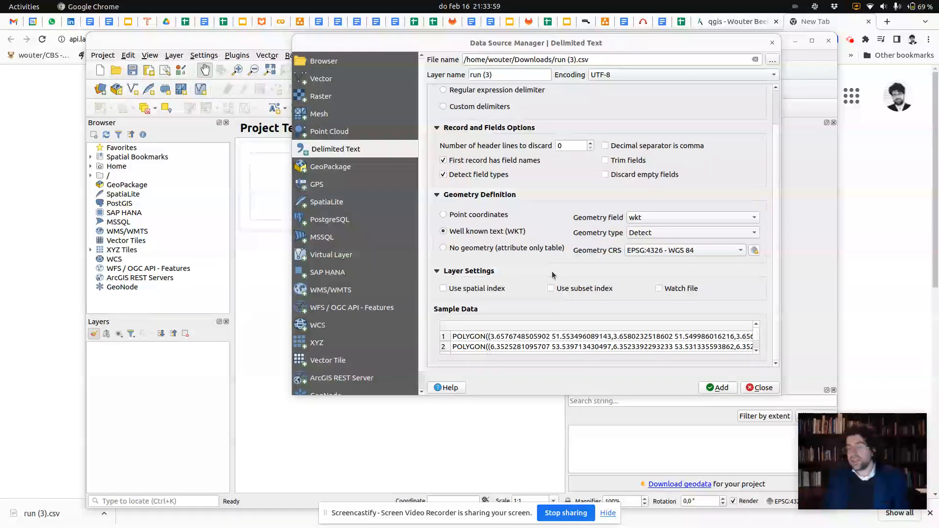
pyautogui.click(714, 389)
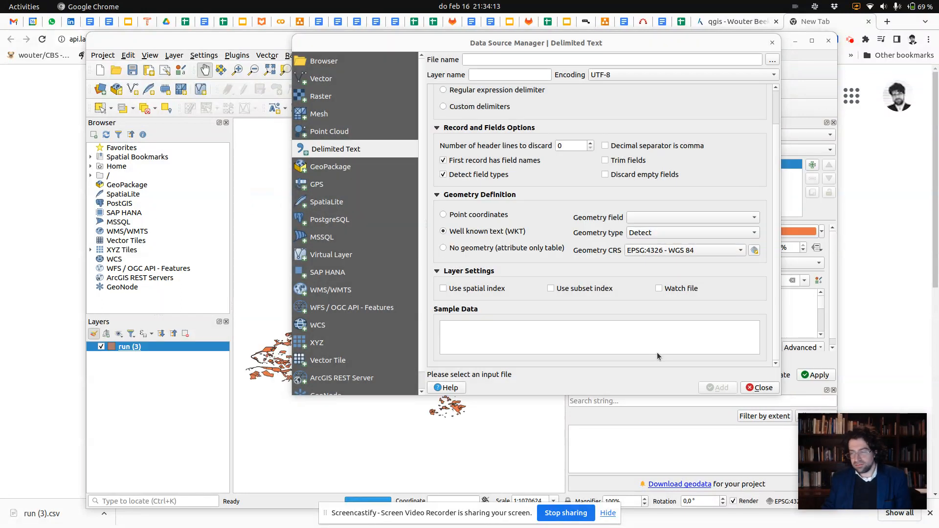
pyautogui.click(760, 388)
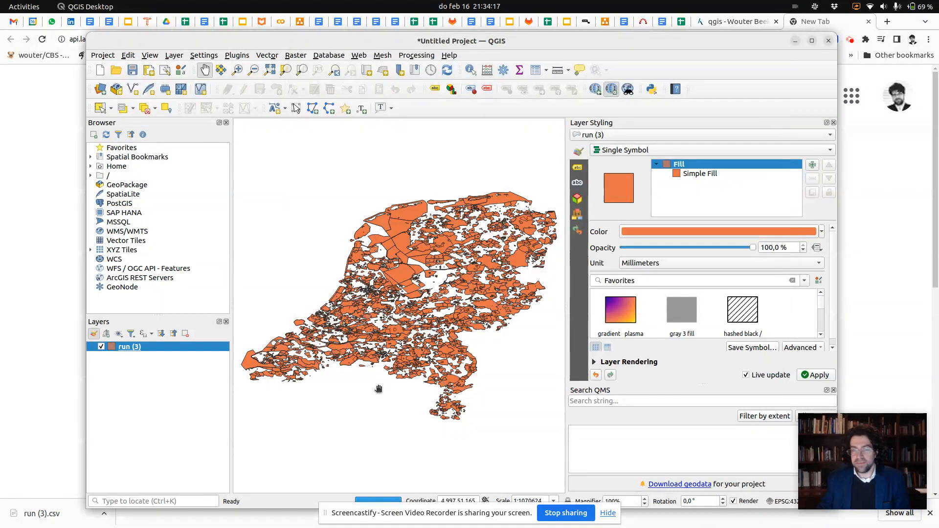
pyautogui.doubleClick(618, 49)
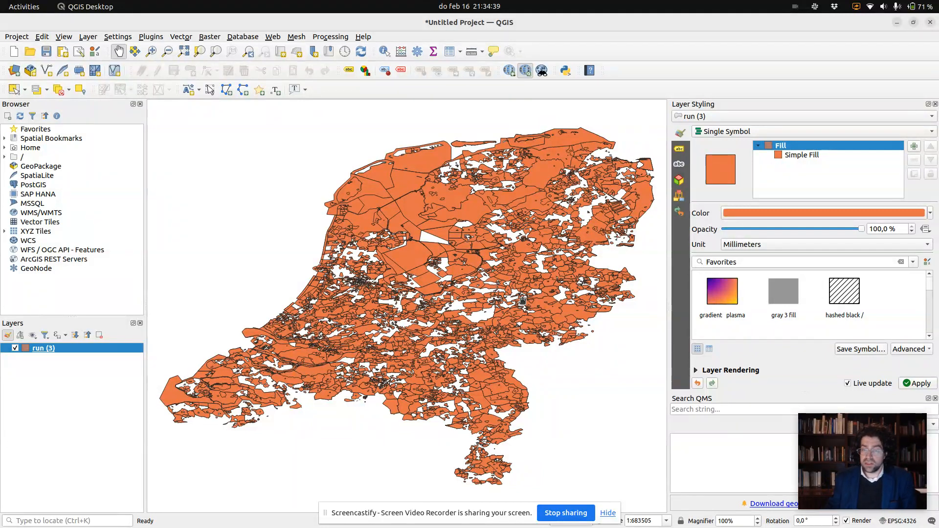
# Step: Add the OSM Standard base map from QuickMapServices to the project and view the polygons in their wider surroundings
pyautogui.click(235, 37)
pyautogui.moveTo(273, 37)
pyautogui.moveTo(300, 62)
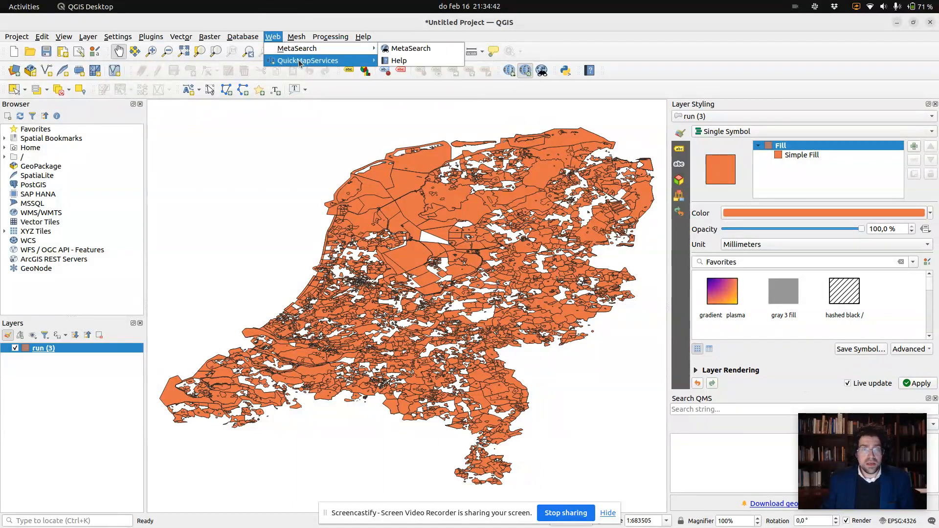
pyautogui.moveTo(408, 73)
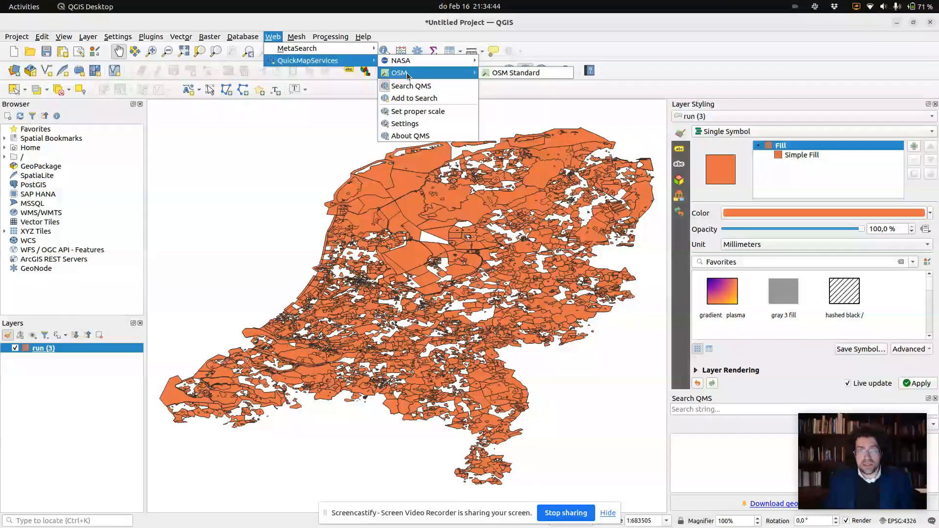
pyautogui.click(513, 73)
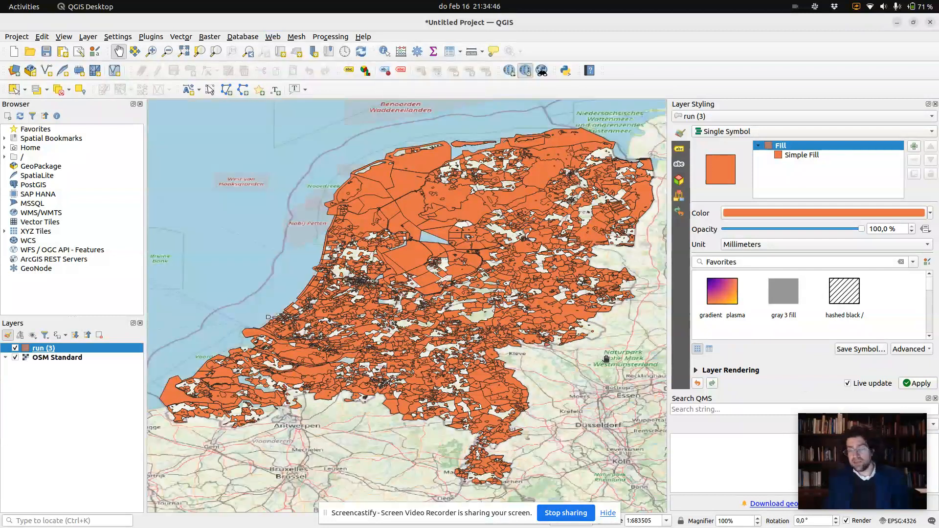
pyautogui.scroll(-2, 606, 359)
pyautogui.moveTo(617, 374); pyautogui.dragTo(492, 332)
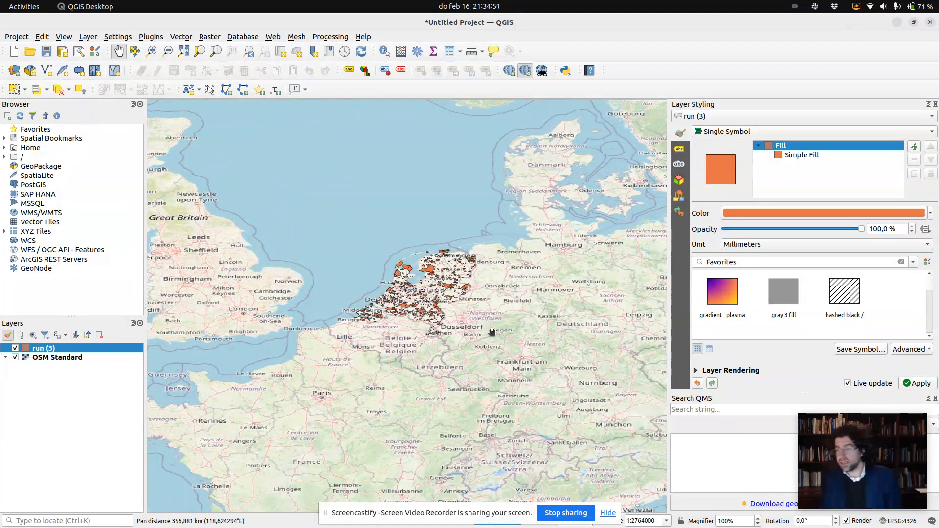